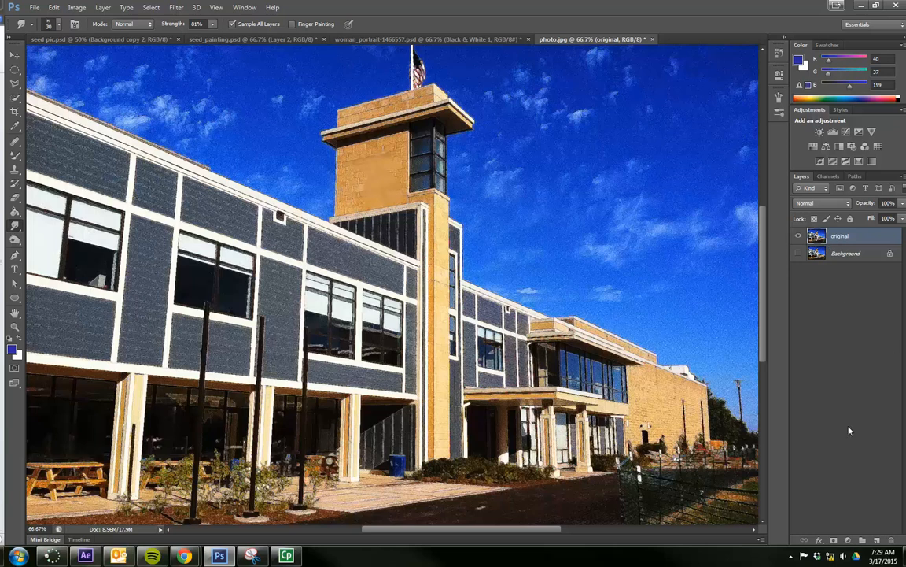
Add a new layer above the original layer and name it smudge.
left_click(876, 541)
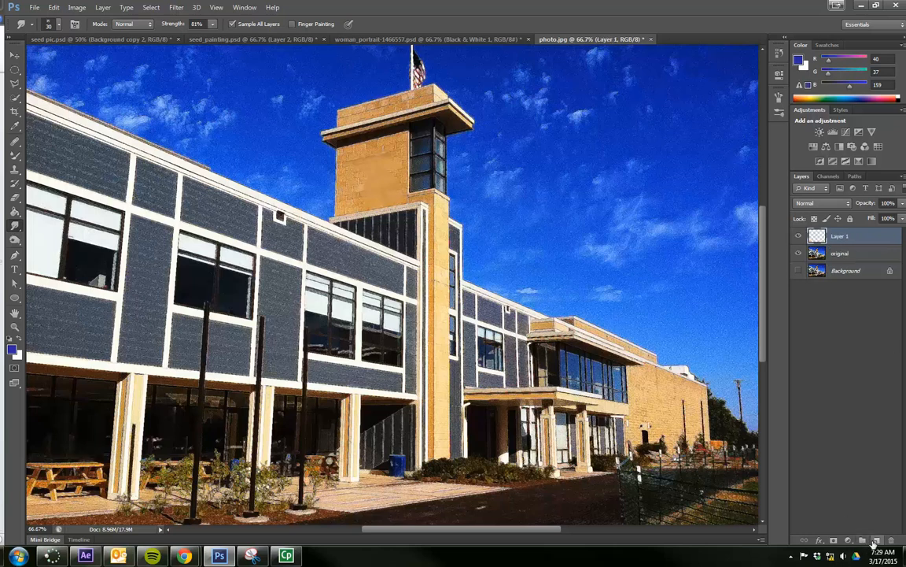
double_click(841, 237)
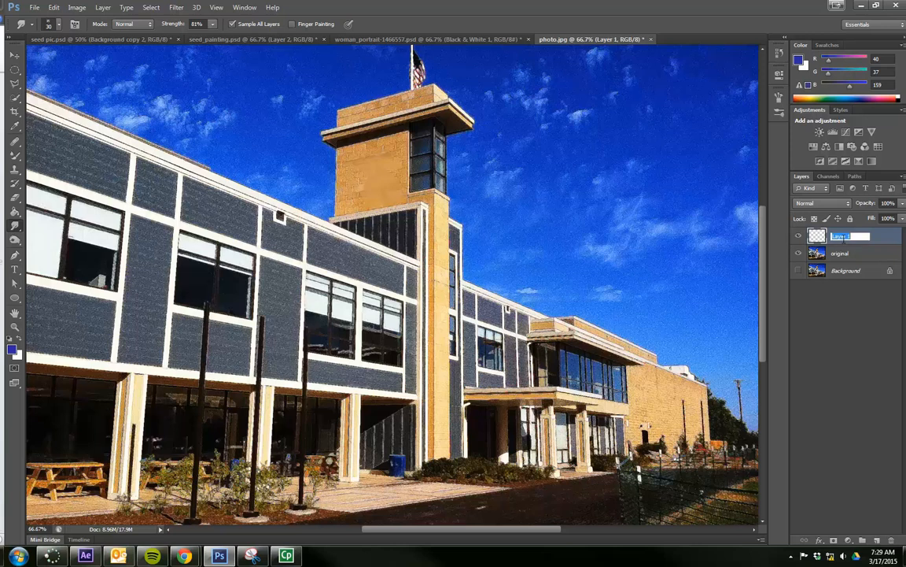
key("Return")
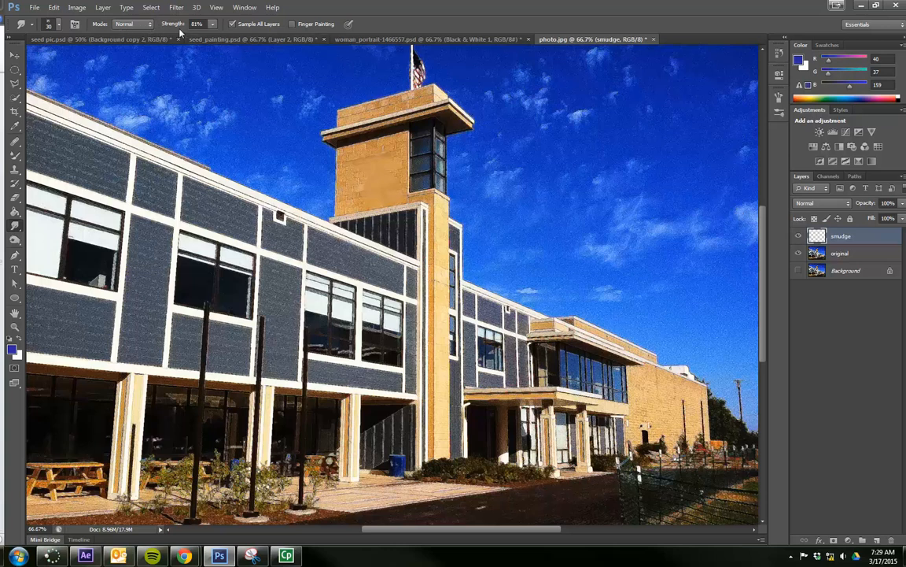
Set the Smudge tool to 50% strength and choose the Rough Ink brush tip.
left_click(217, 26)
left_click_drag(212, 40, 203, 40)
left_click(200, 24)
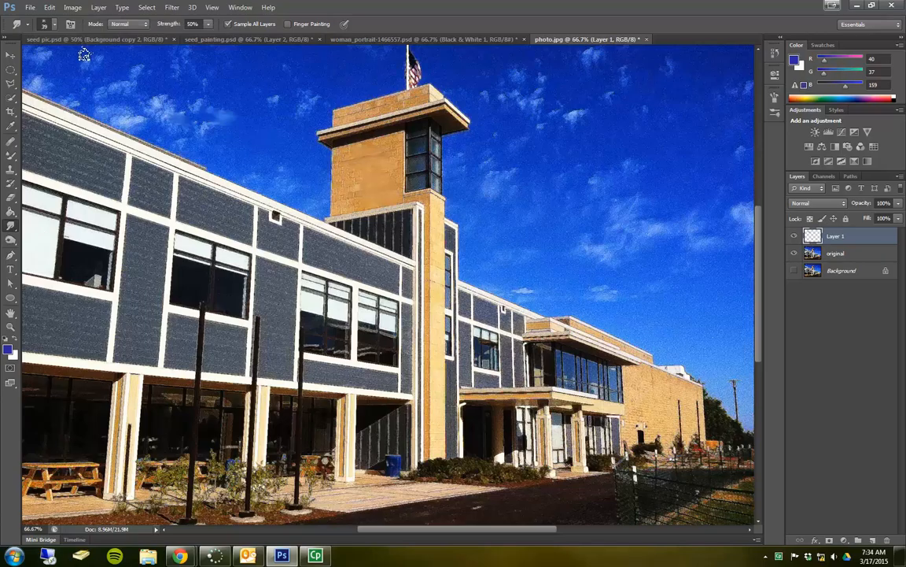
left_click(55, 25)
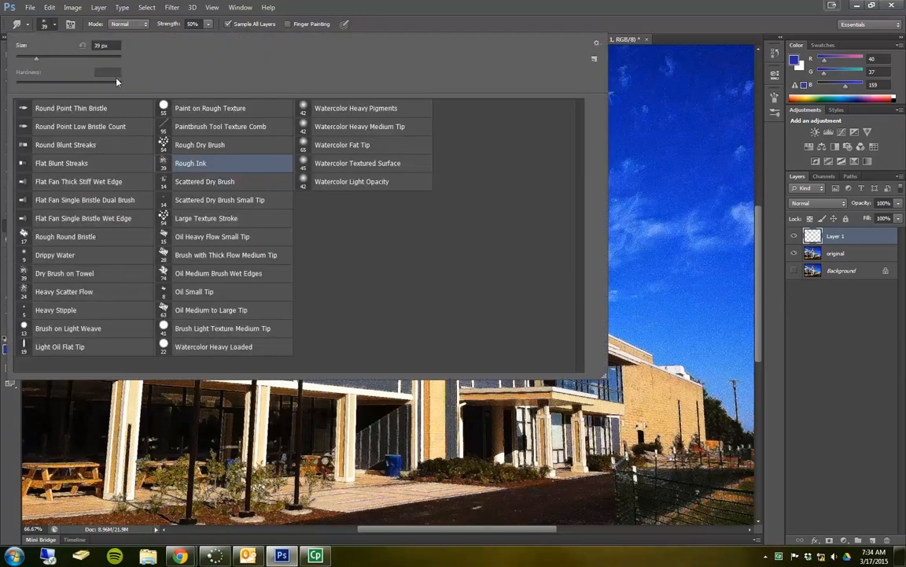
double_click(197, 163)
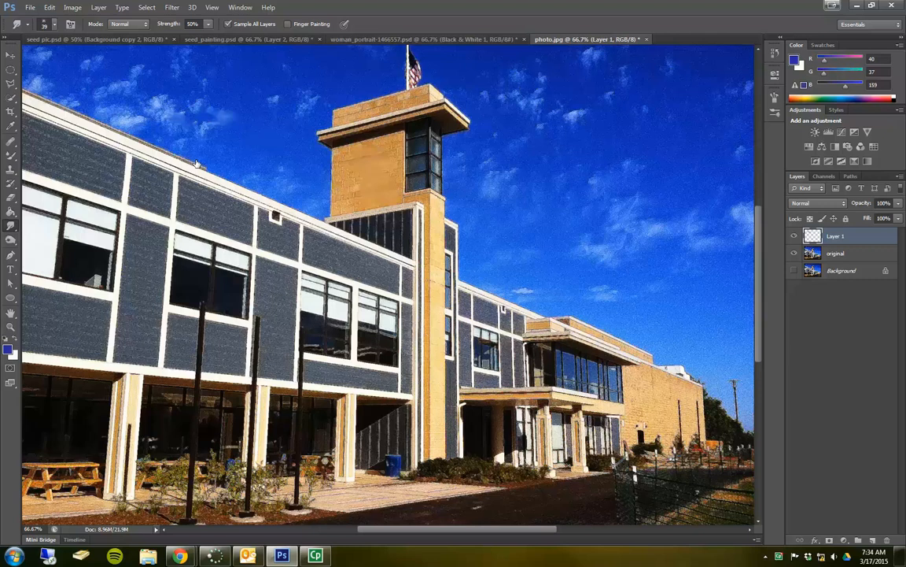
Smudge the tan brick wall of the tower up to its edges with a 30 px brush.
key("ctrl+plus")
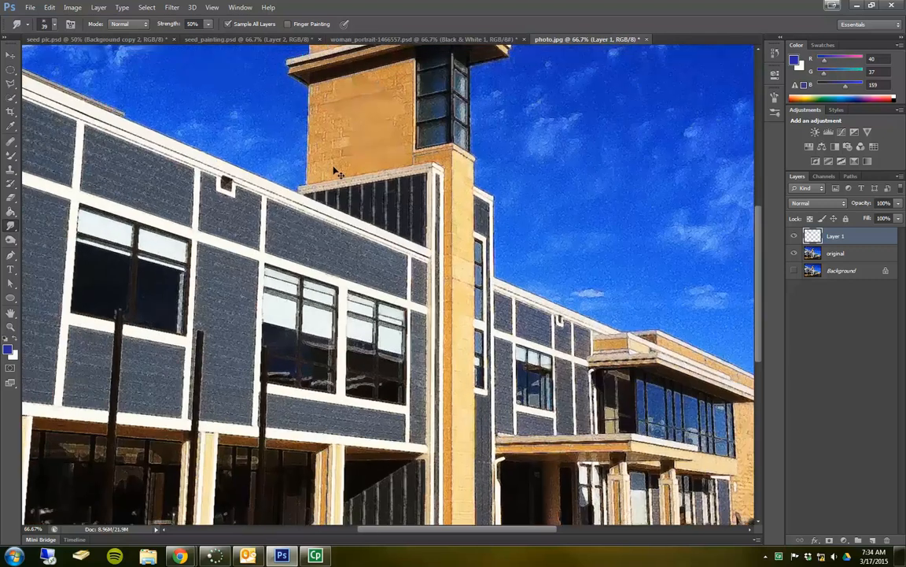
scroll(340, 149, "up", 2)
scroll(340, 148, "up", 2)
key("ctrl+plus")
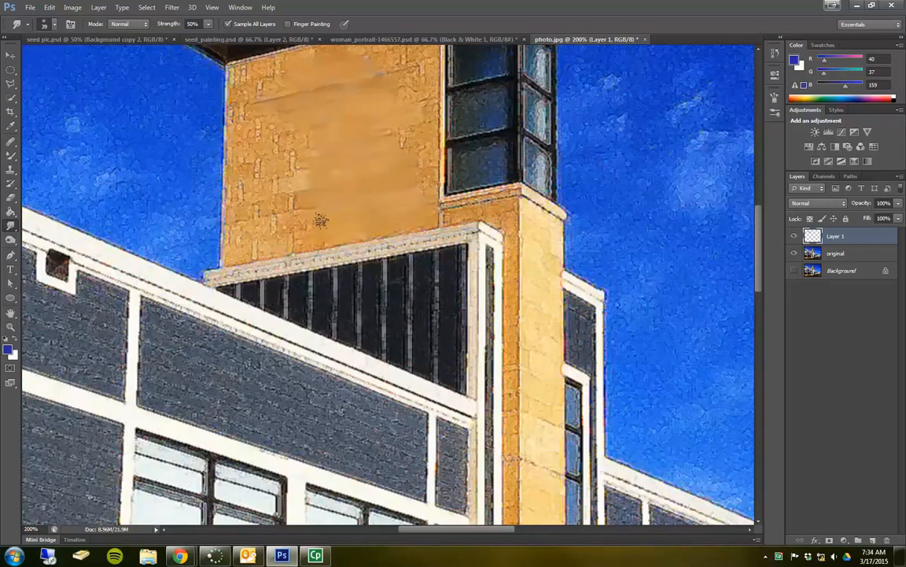
key("bracketleft")
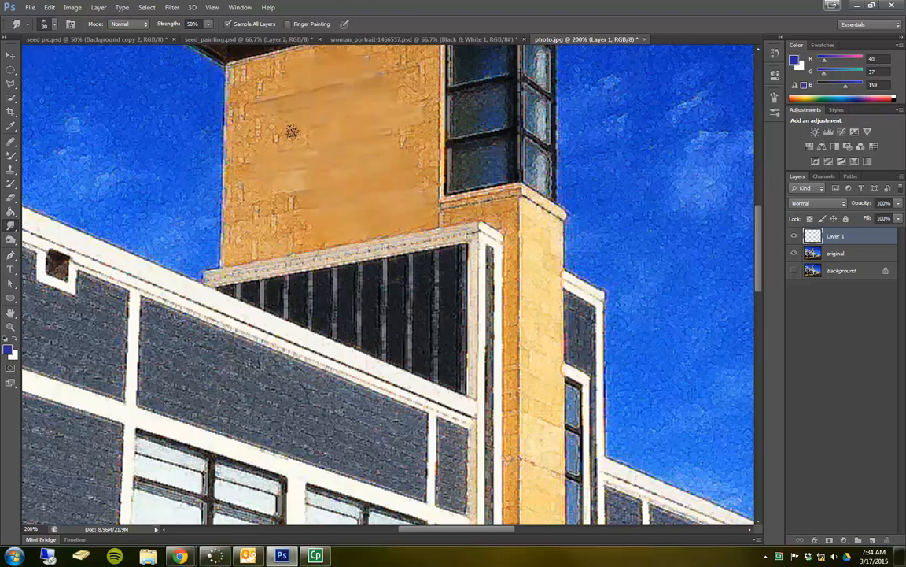
mouse_move(288, 120)
left_mouse_down()
mouse_move(312, 129)
mouse_move(263, 135)
mouse_move(271, 201)
mouse_move(306, 195)
mouse_move(260, 196)
mouse_move(309, 197)
mouse_move(273, 202)
mouse_move(303, 211)
mouse_move(280, 221)
mouse_move(307, 224)
mouse_move(287, 226)
mouse_move(311, 228)
mouse_move(273, 231)
left_mouse_up()
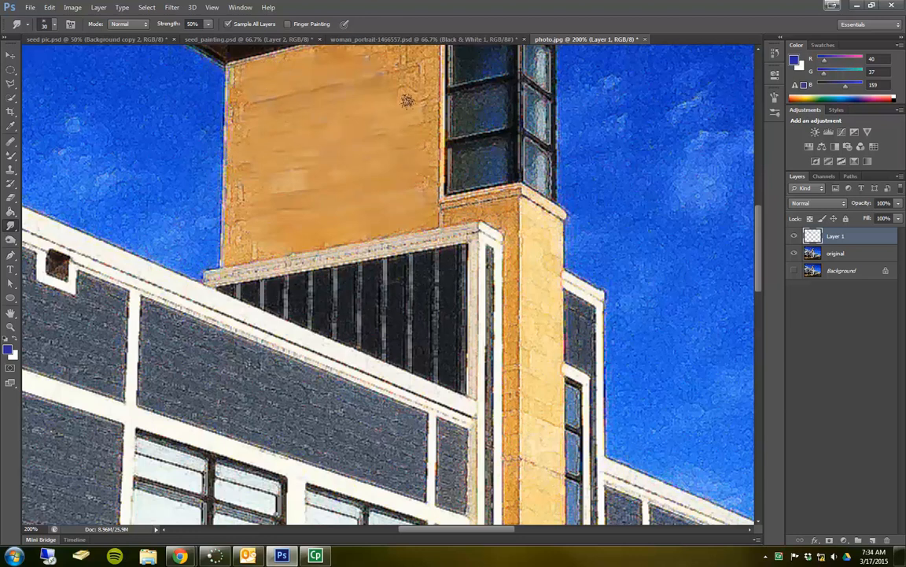
scroll(385, 84, "up", 3)
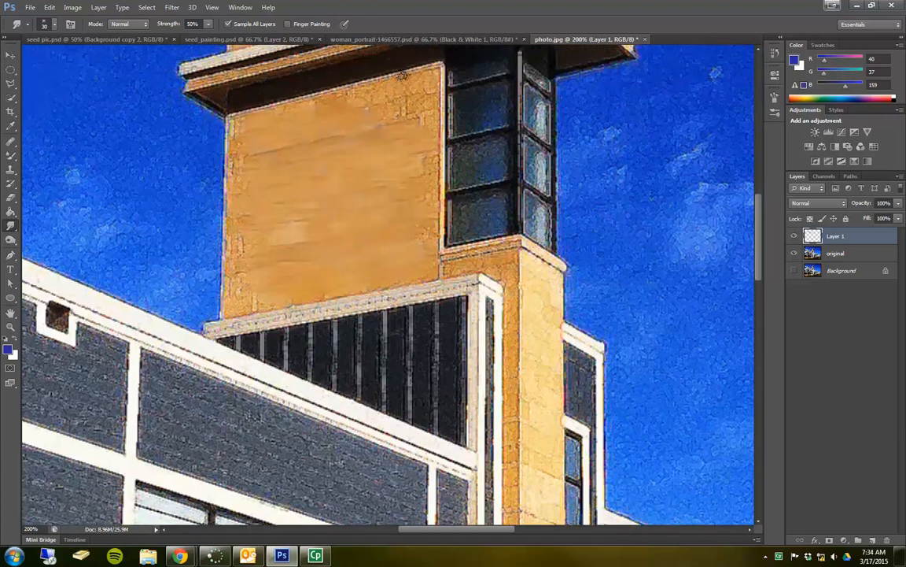
mouse_move(411, 84)
left_mouse_down()
mouse_move(407, 103)
mouse_move(354, 116)
mouse_move(413, 122)
left_mouse_up()
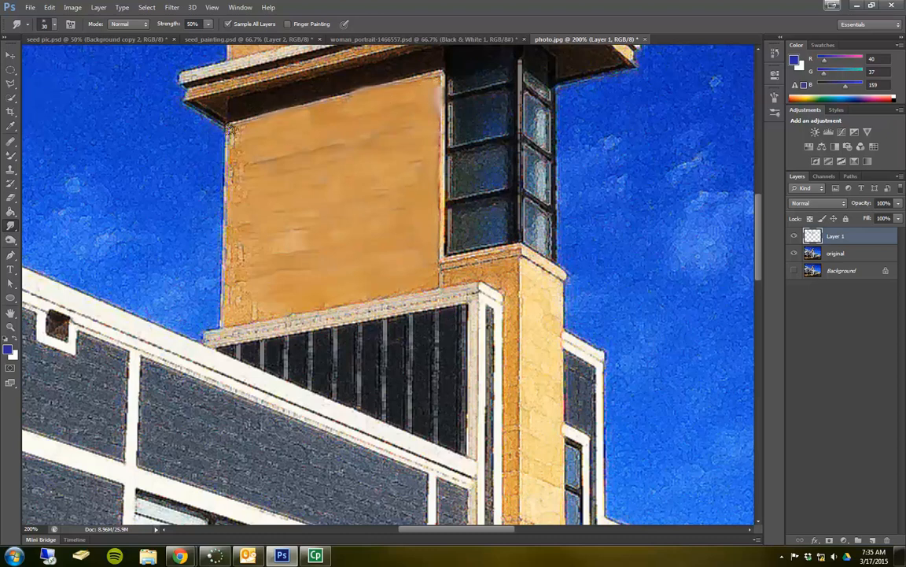
mouse_move(224, 136)
left_mouse_down()
mouse_move(247, 158)
mouse_move(231, 203)
mouse_move(247, 181)
mouse_move(231, 184)
left_mouse_up()
mouse_move(211, 227)
left_mouse_down()
mouse_move(238, 222)
mouse_move(225, 242)
mouse_move(236, 246)
mouse_move(233, 267)
mouse_move(244, 288)
mouse_move(273, 292)
mouse_move(235, 299)
mouse_move(265, 286)
mouse_move(230, 276)
mouse_move(334, 238)
mouse_move(264, 234)
left_mouse_up()
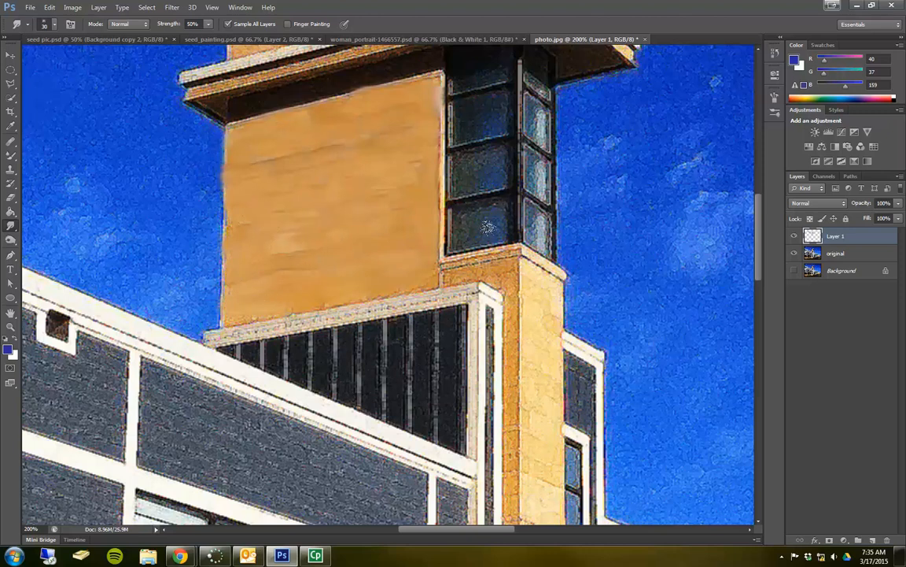
Smudge the tower's lowest window pane and the frame beside it, starting with a 20 px brush.
key("bracketleft")
mouse_move(461, 231)
left_mouse_down()
mouse_move(485, 232)
mouse_move(482, 213)
mouse_move(464, 209)
mouse_move(453, 219)
mouse_move(487, 213)
left_mouse_up()
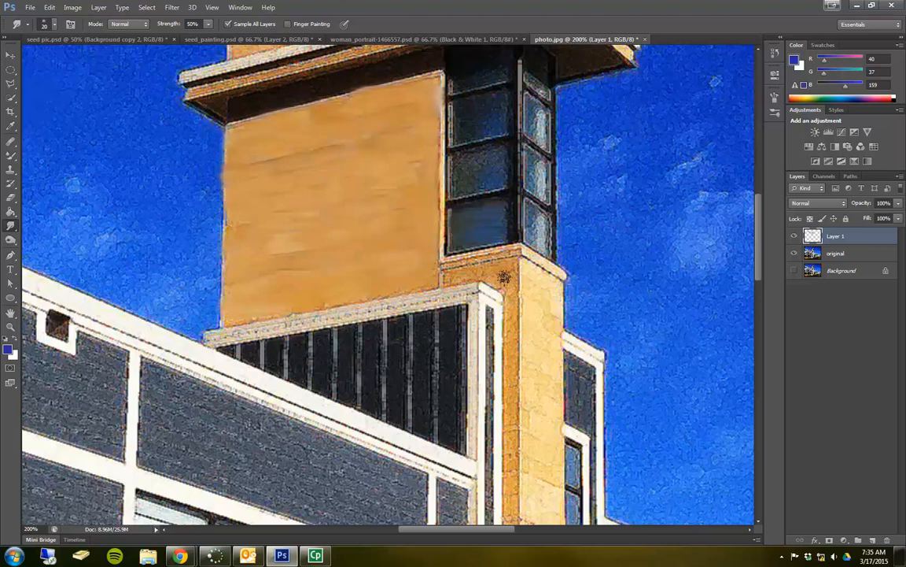
mouse_move(520, 193)
left_mouse_down()
mouse_move(493, 164)
mouse_move(494, 192)
mouse_move(506, 190)
mouse_move(449, 189)
mouse_move(436, 215)
mouse_move(460, 180)
left_mouse_up()
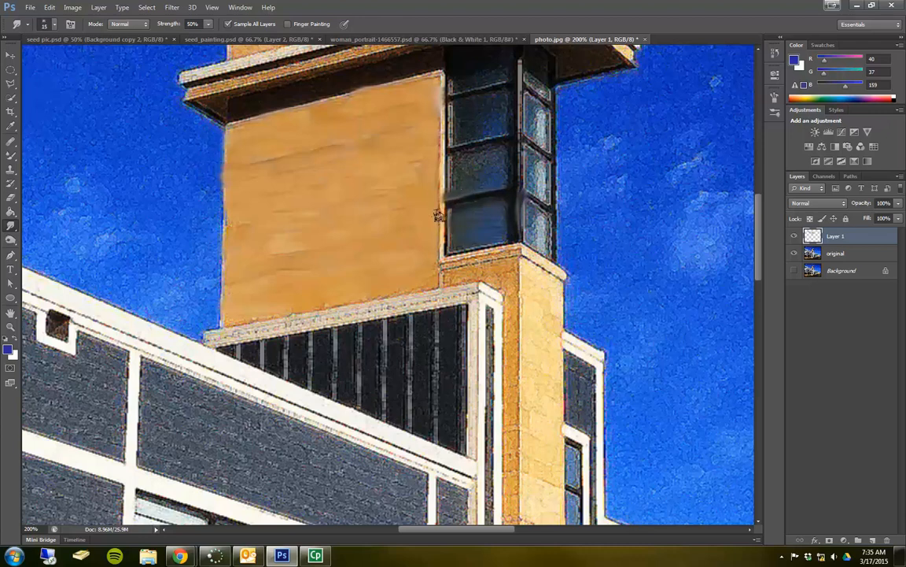
Smudge the dark frame along the wall-side edge of the tower windows with a smaller brush.
key("bracketleft")
key("bracketleft")
left_click_drag(450, 210, 449, 252)
left_click_drag(453, 160, 449, 195)
left_click_drag(453, 105, 450, 142)
Smudge the upper window panes of the tower with the brush enlarged to 20 px.
key("bracketright")
key("bracketright")
key("bracketright")
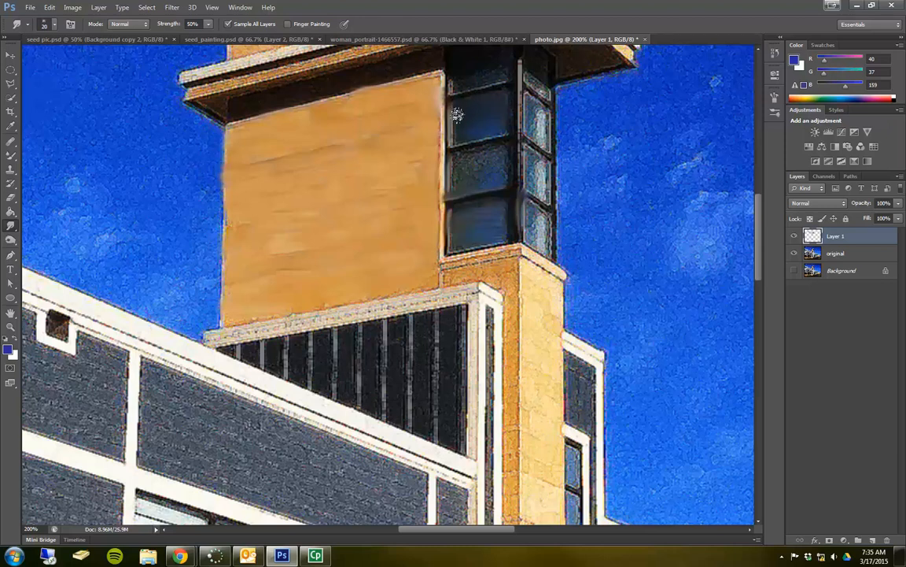
mouse_move(479, 153)
left_mouse_down()
mouse_move(453, 170)
mouse_move(496, 169)
mouse_move(459, 179)
mouse_move(457, 161)
mouse_move(458, 174)
mouse_move(501, 158)
mouse_move(499, 173)
mouse_move(504, 134)
left_mouse_up()
Rename Layer 1, which holds the smudge strokes, as smudge.
key("ctrl+minus")
key("ctrl+minus")
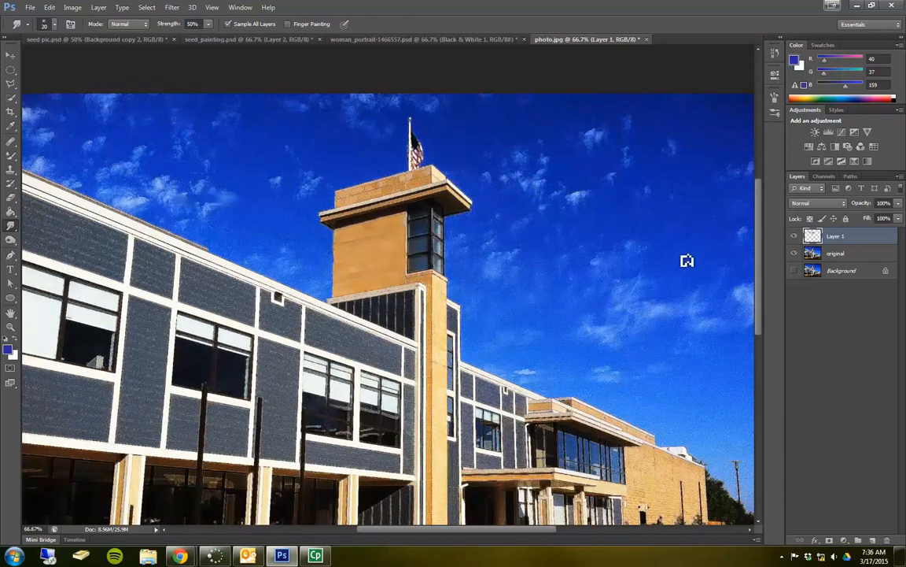
double_click(835, 238)
type("smudge")
key("Return")
Toggle the original layer's visibility to examine the smudge strokes on their own.
left_click(793, 253)
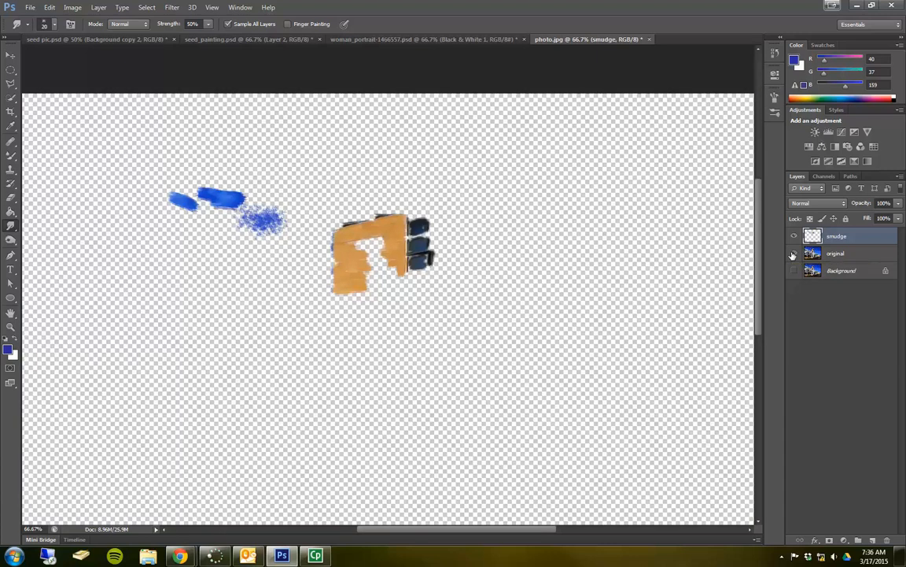
left_click(793, 254)
left_click(793, 253)
left_click(793, 254)
left_click(793, 254)
left_click(795, 253)
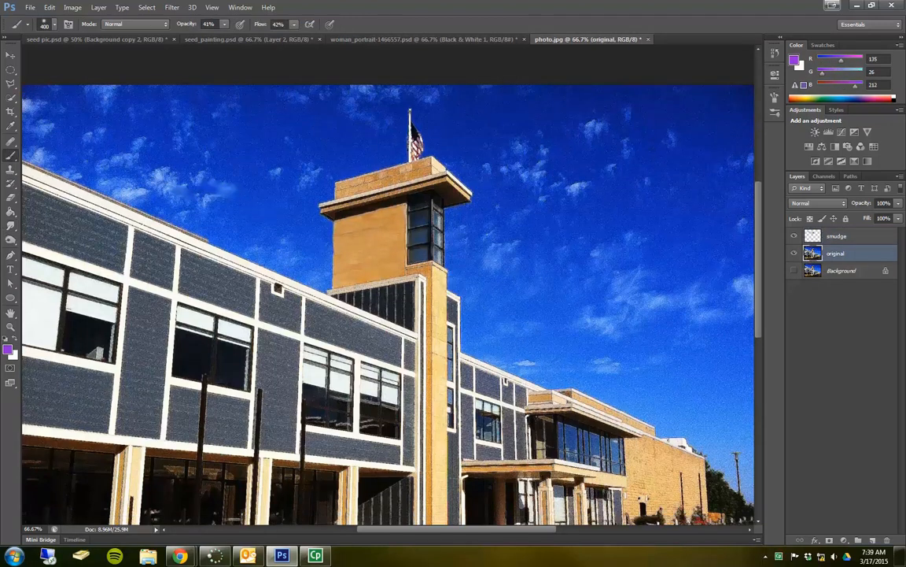
Switch to the Mixer Brush tool and add a layer named mixer brush directly above the original layer.
right_click(11, 160)
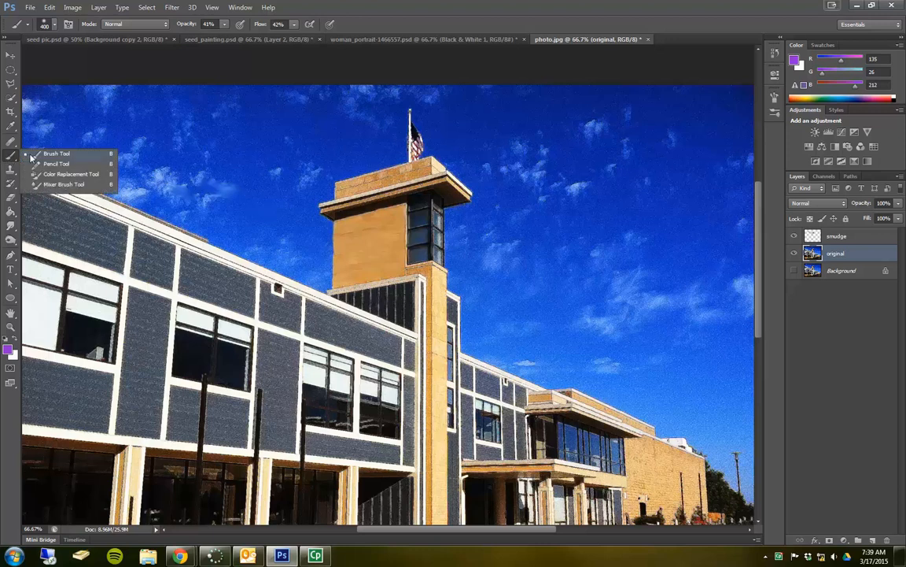
left_click(56, 185)
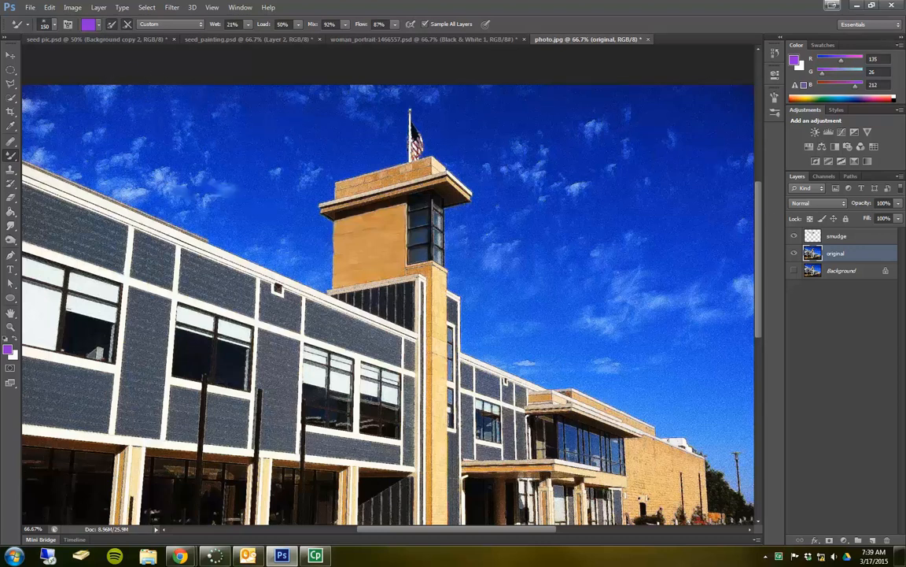
left_click(874, 540)
double_click(837, 254)
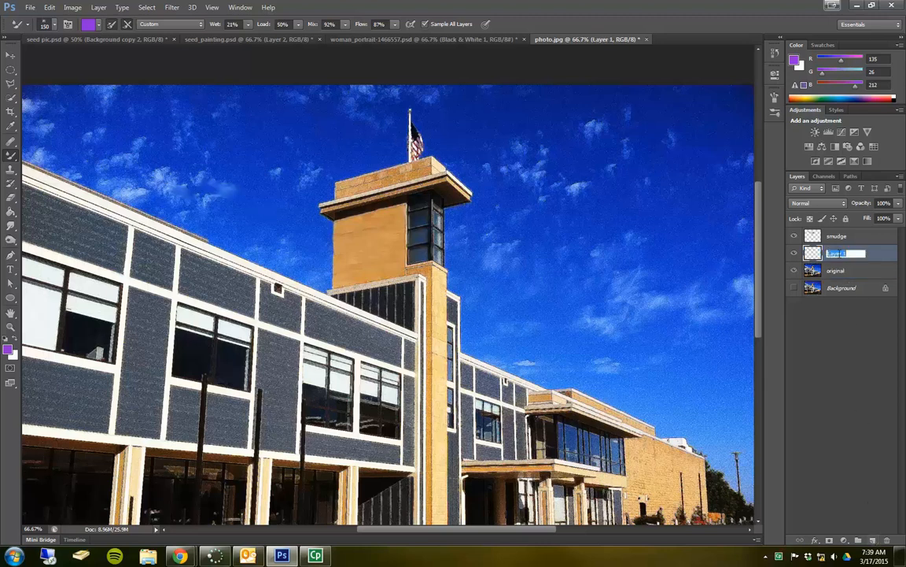
type("mixer brush")
key("Return")
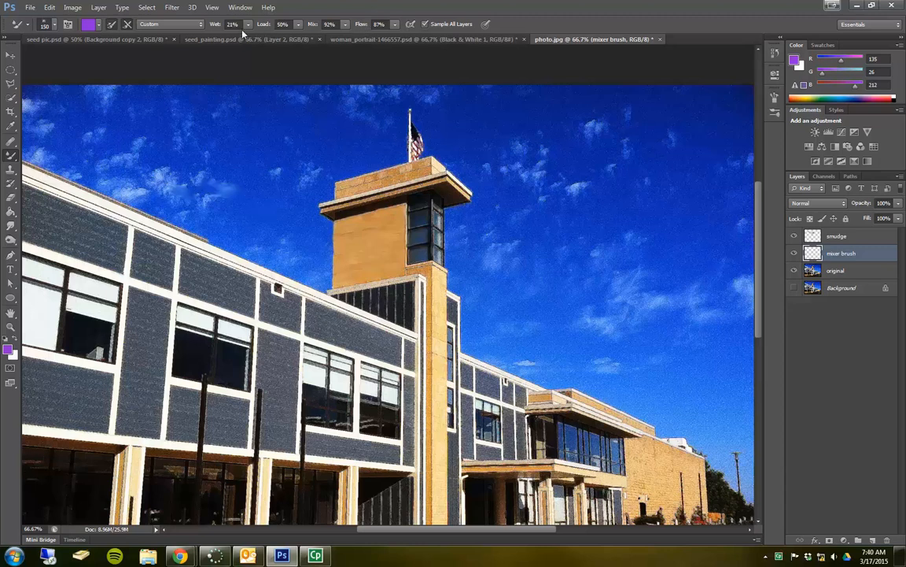
Set the Mixer Brush to the Moist, Light Mix preset.
left_click(196, 26)
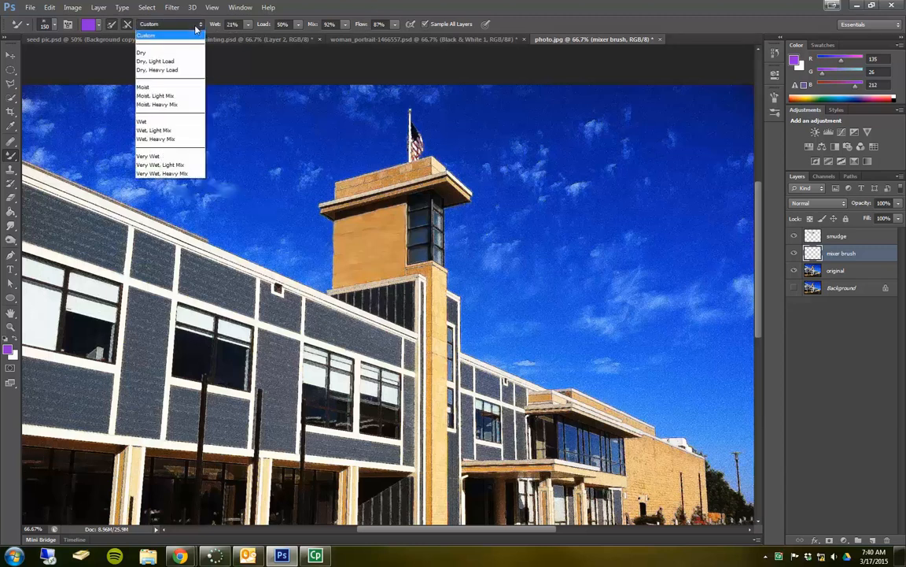
left_click(198, 95)
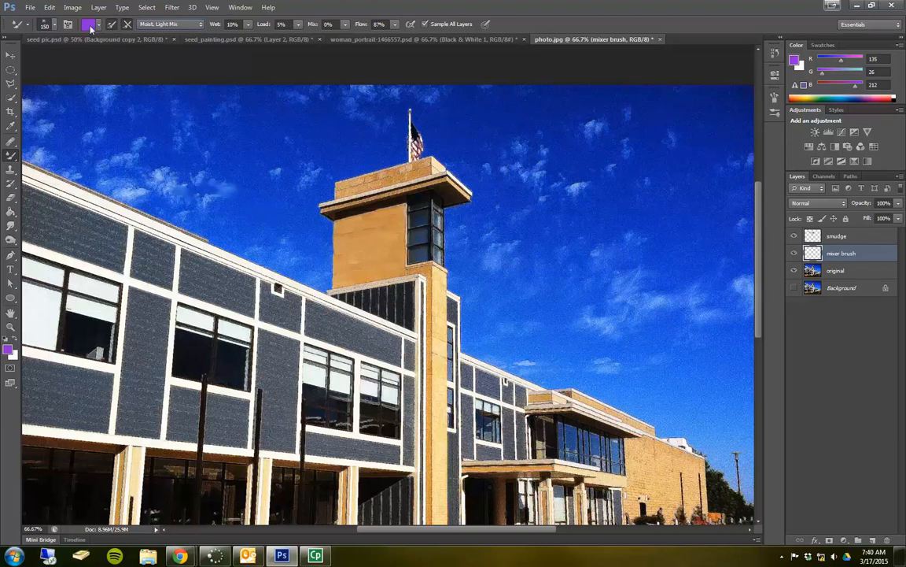
scroll(113, 91, "up", 5)
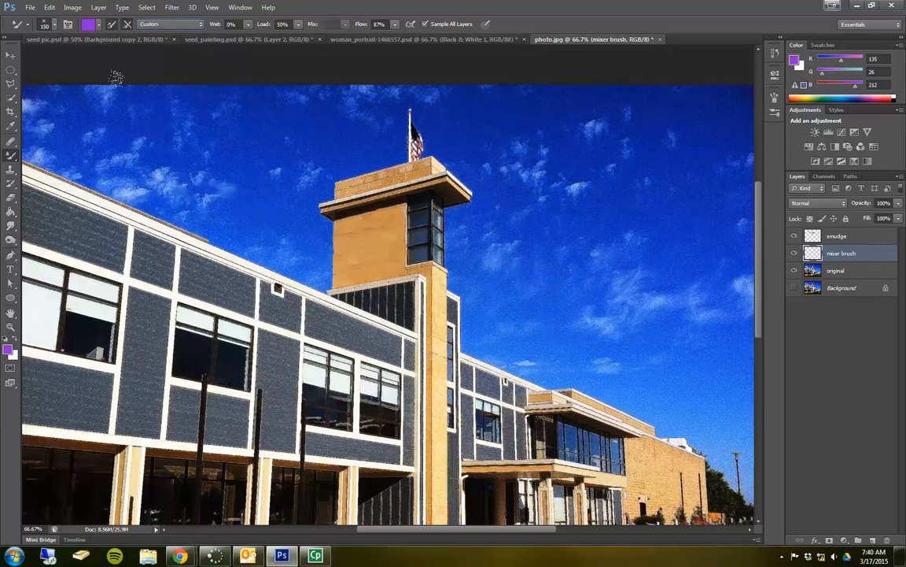
left_click(158, 24)
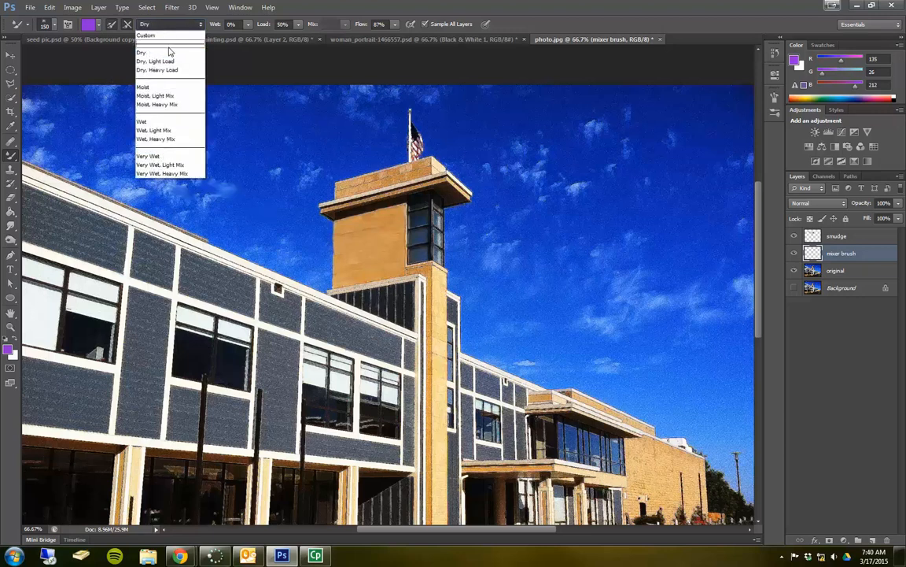
left_click(169, 95)
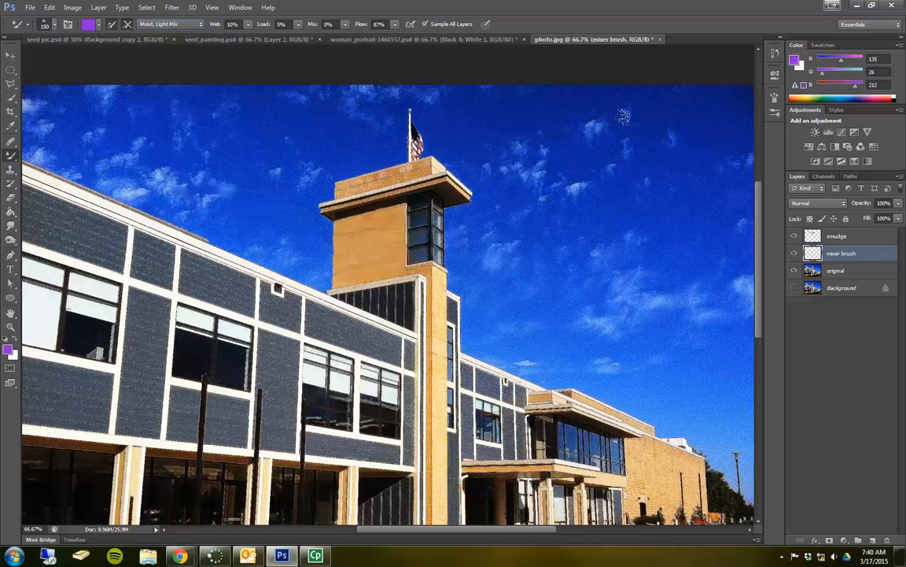
Try purple mixer strokes in the sky at 0% and 52% Mix, and undo both strokes.
left_click_drag(598, 130, 545, 137)
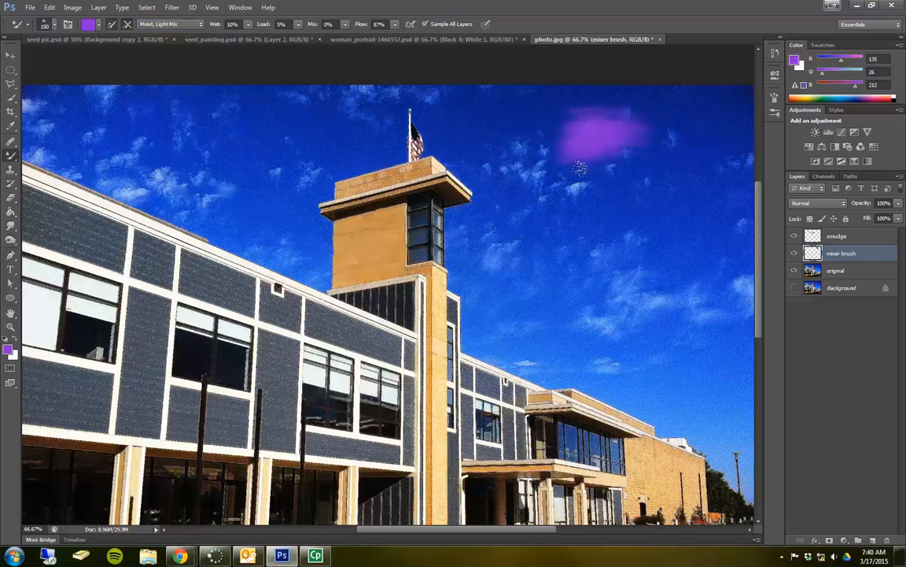
left_click(345, 24)
left_click_drag(344, 37, 372, 37)
left_click_drag(612, 244, 628, 310)
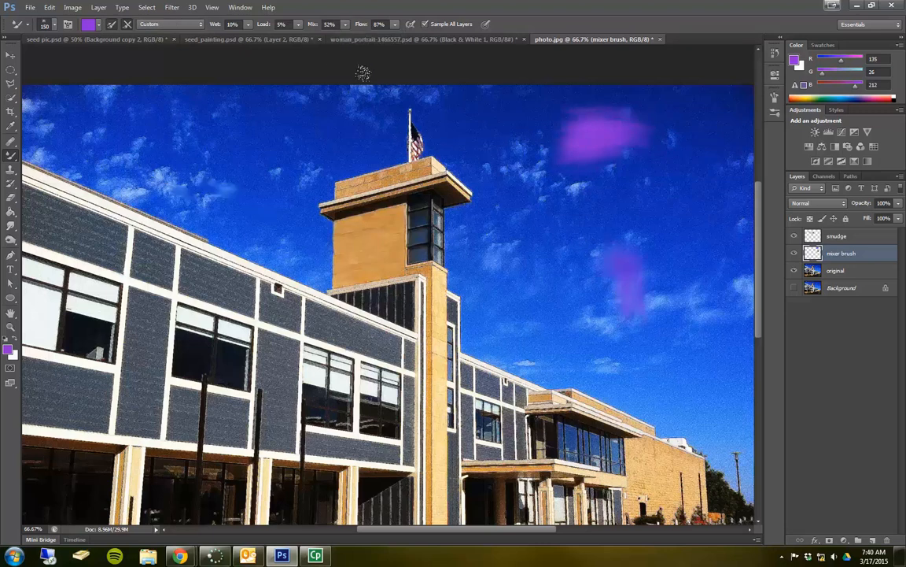
key("ctrl+alt+z")
key("ctrl+alt+z")
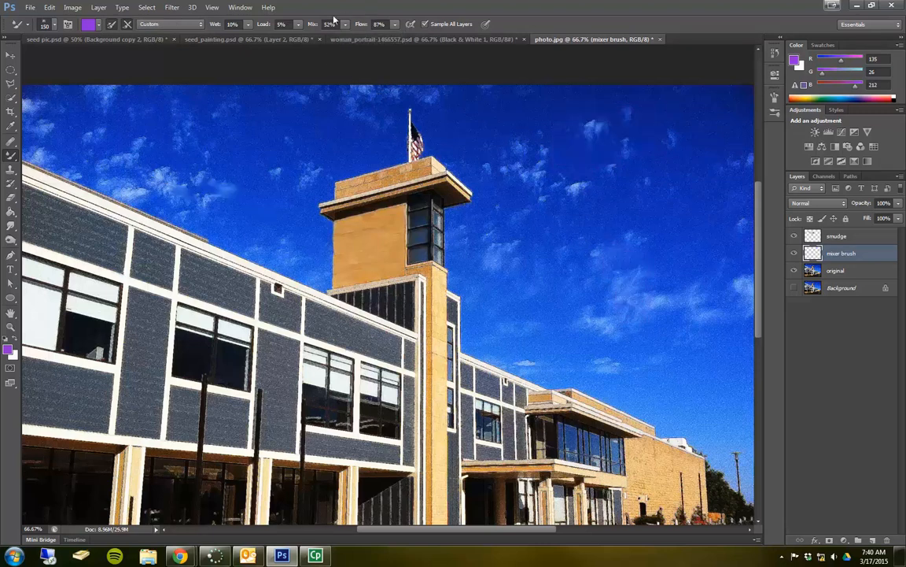
Set Mix to 68% and brush three soft purple patches into the sky to the right of the tower.
left_click(344, 26)
left_click_drag(350, 39, 358, 39)
left_click_drag(649, 116, 613, 117)
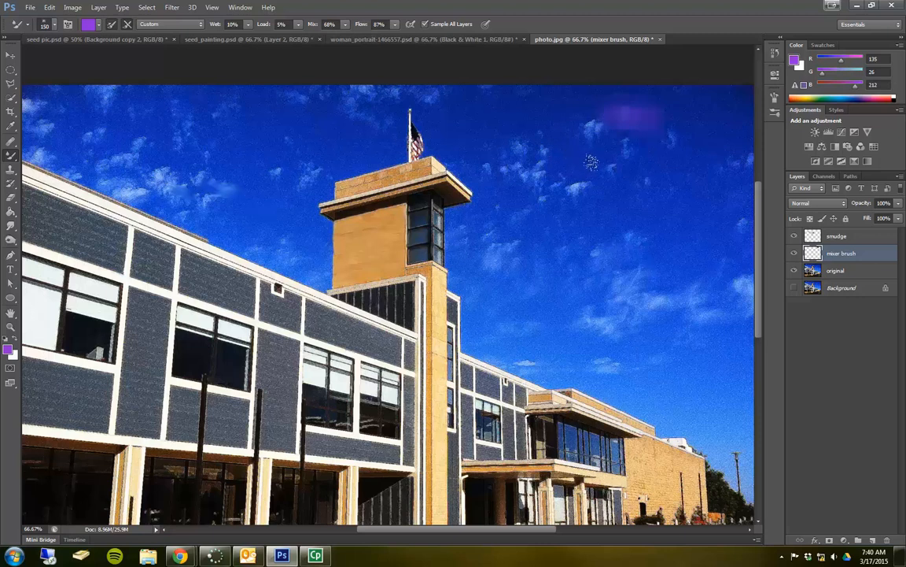
left_click_drag(613, 177, 612, 208)
left_click_drag(602, 251, 665, 277)
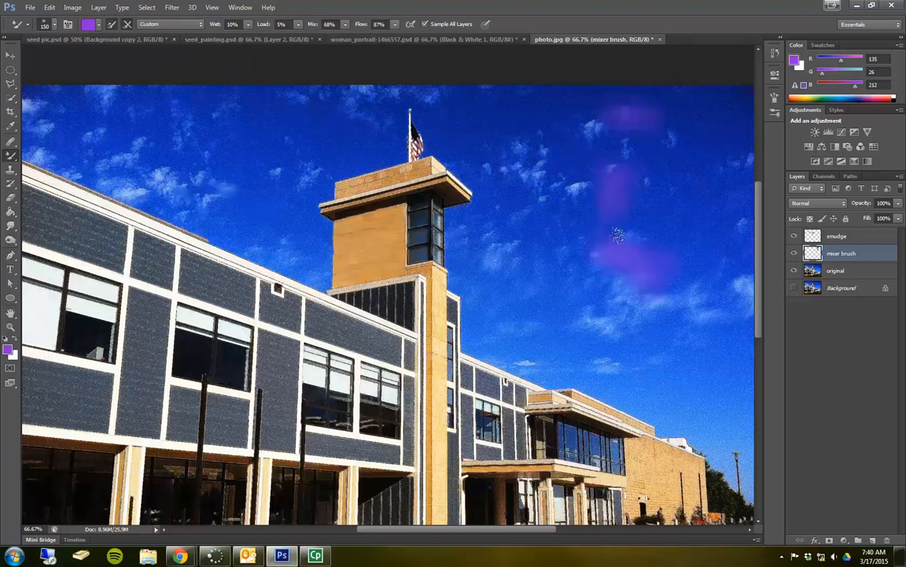
Brush purple patches across the sky left of the tower and over the small clouds just right of it.
mouse_move(245, 87)
left_mouse_down()
mouse_move(195, 89)
mouse_move(220, 114)
left_mouse_up()
left_click_drag(67, 95, 126, 127)
left_click_drag(253, 218, 270, 216)
left_click_drag(327, 111, 331, 95)
left_click_drag(272, 132, 278, 151)
left_click_drag(535, 191, 523, 153)
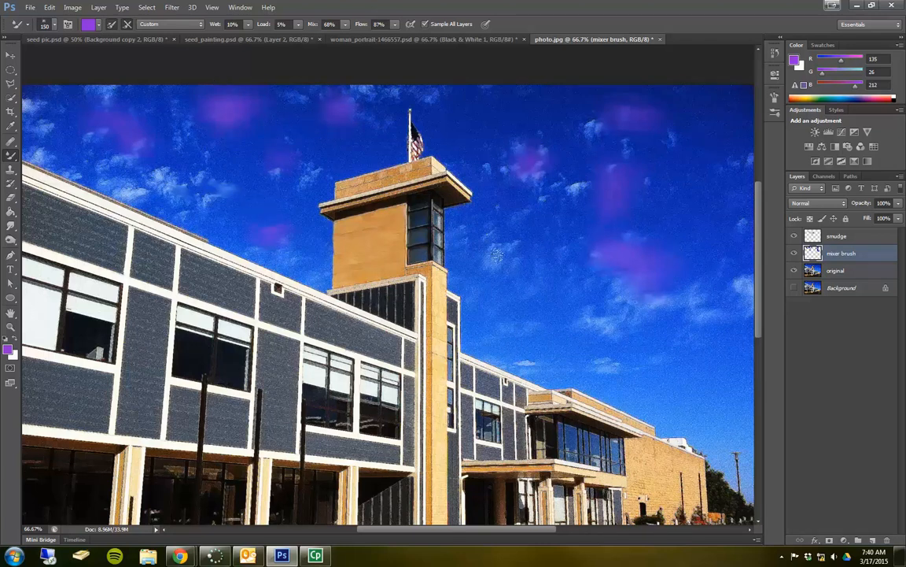
Set the Mixer Brush colour to orange, RGB 213, 135, 24.
left_click(91, 25)
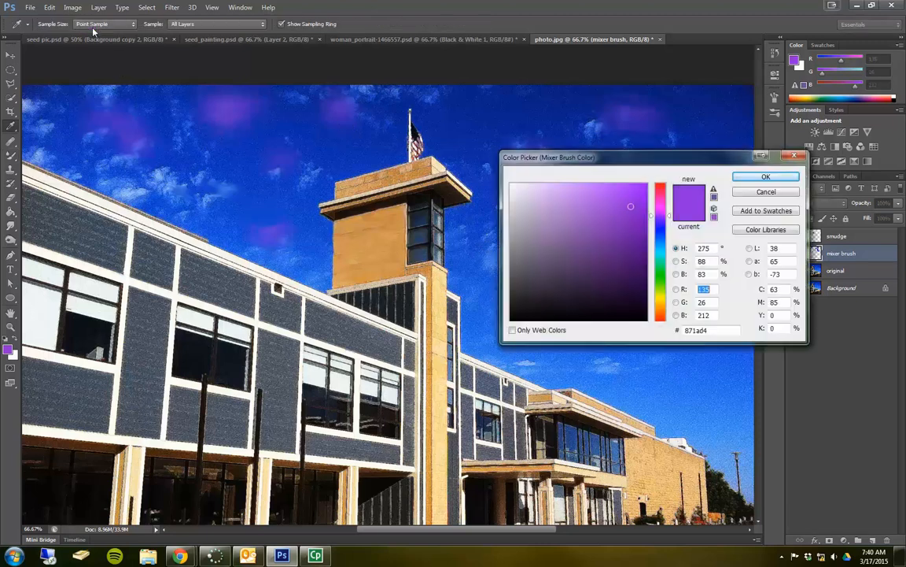
left_click(661, 309)
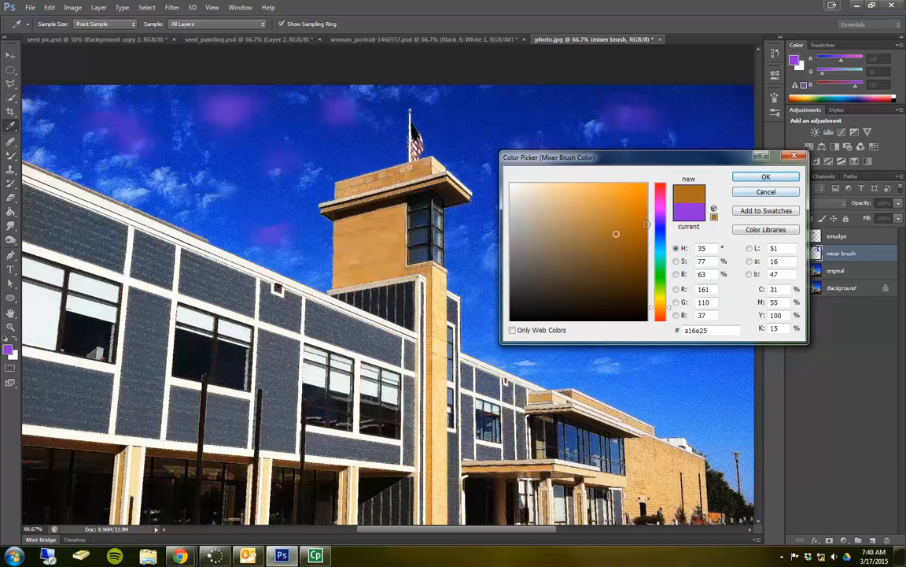
left_click(609, 205)
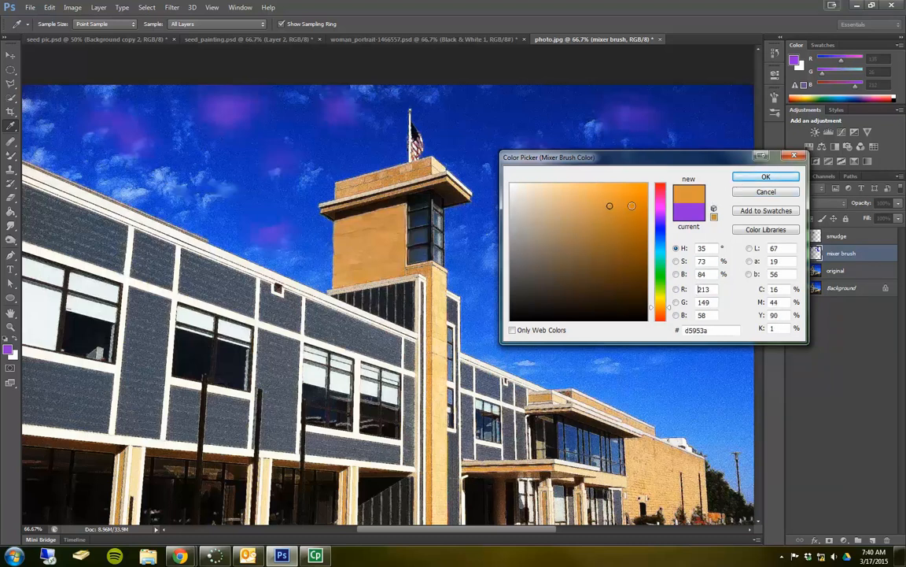
left_click(766, 176)
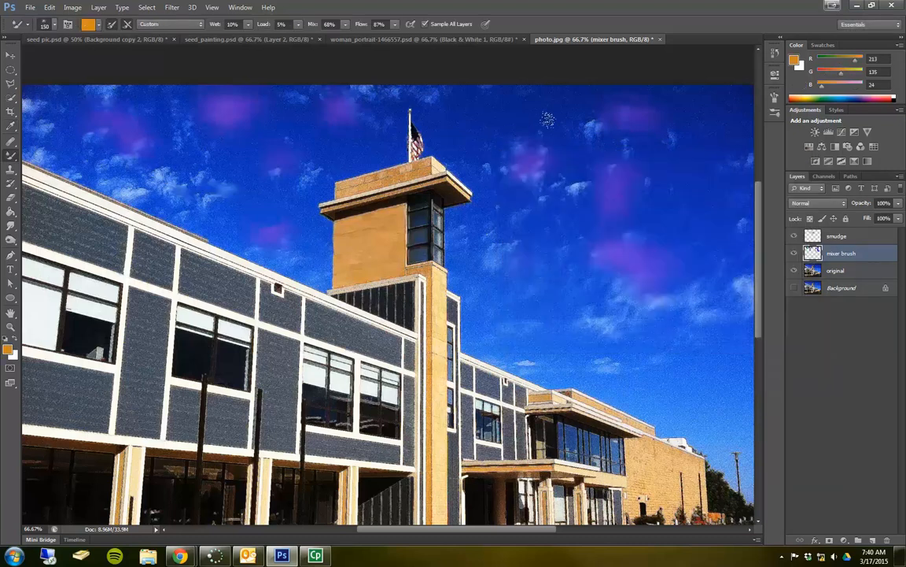
Dab orange patches into the sky on the mixer brush layer, two right of the tower and two left of it.
left_click(567, 153)
left_click(596, 330)
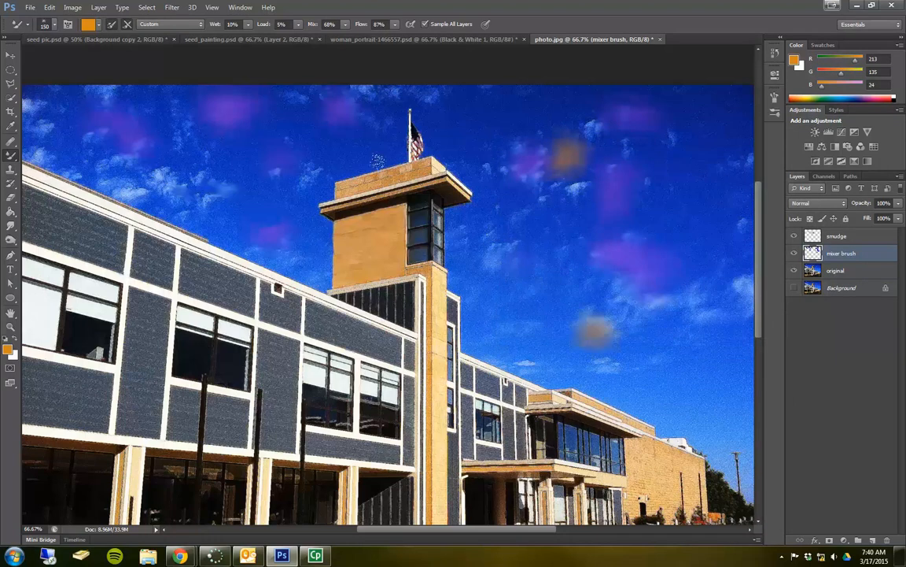
left_click(180, 144)
left_click_drag(199, 192, 225, 201)
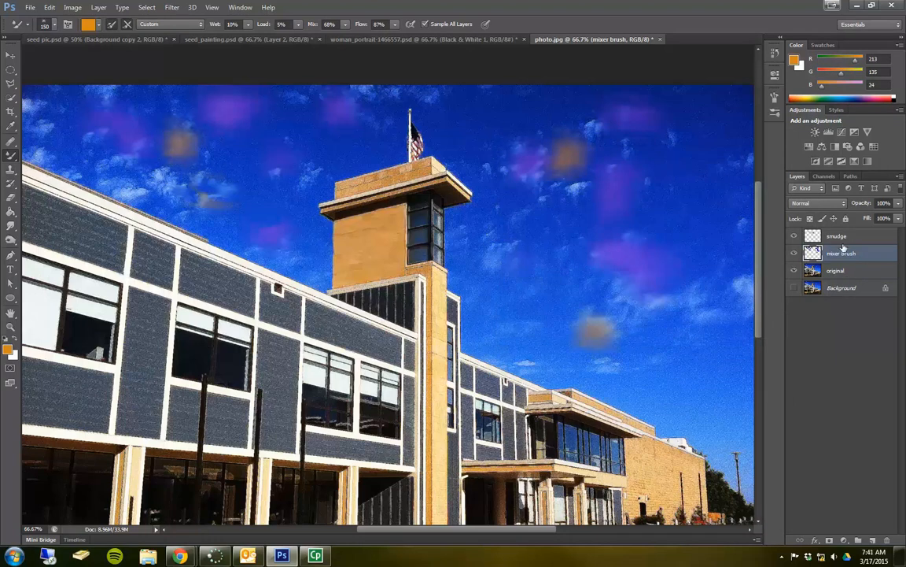
On the smudge layer, smear the orange and purple sky patches right of the tower with the Smudge tool.
left_click(840, 237)
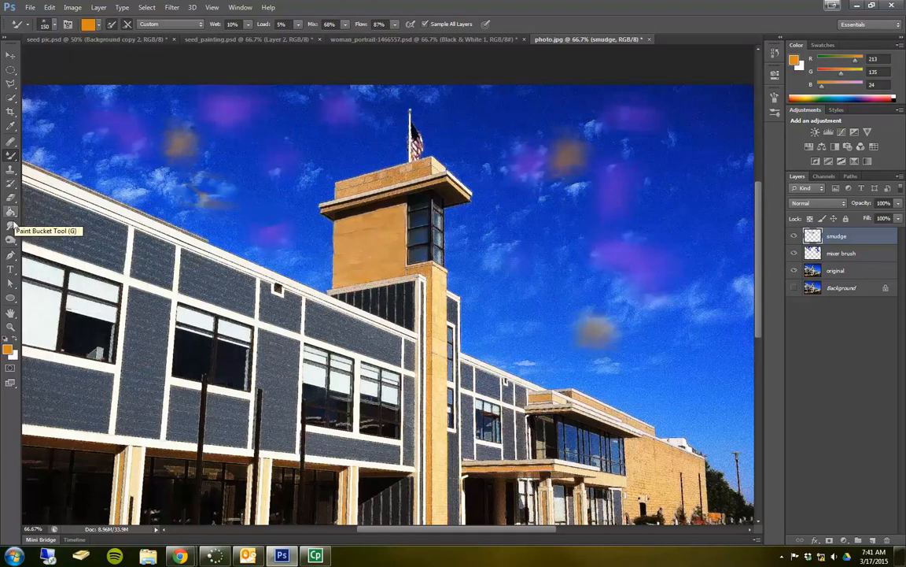
left_click(13, 228)
mouse_move(580, 146)
left_mouse_down()
mouse_move(522, 142)
mouse_move(553, 178)
mouse_move(552, 203)
left_mouse_up()
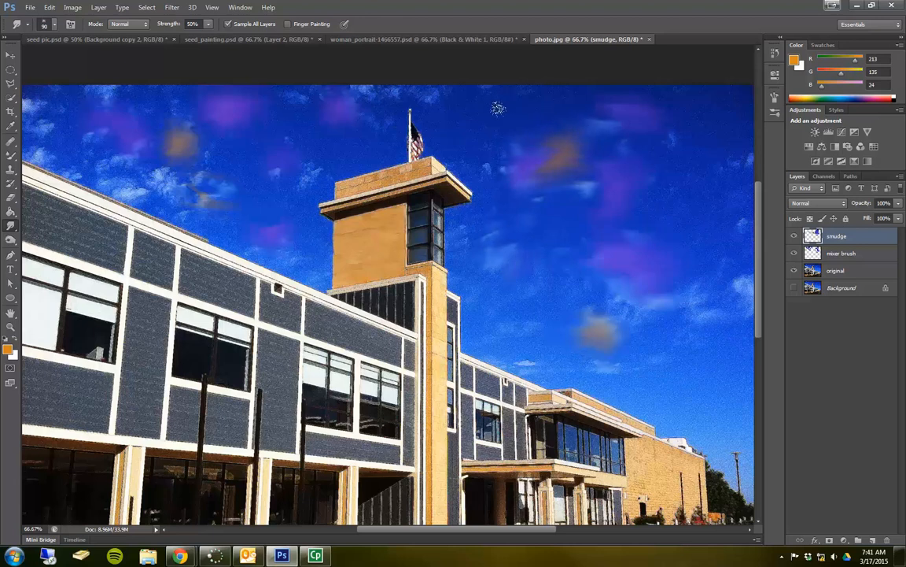
Select the mixer brush layer and set up the Eraser with the Watercolor Heavy Pigments brush.
left_click(856, 255)
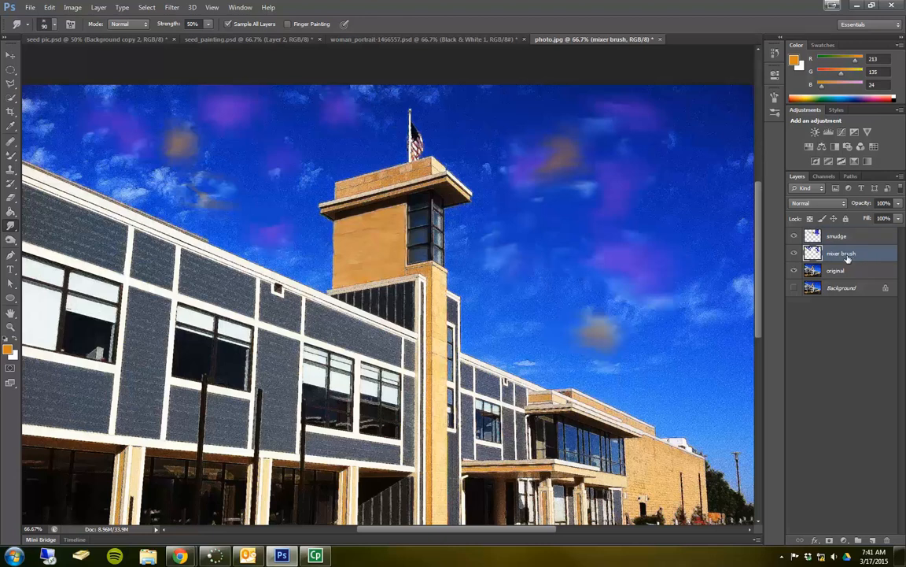
left_click(10, 196)
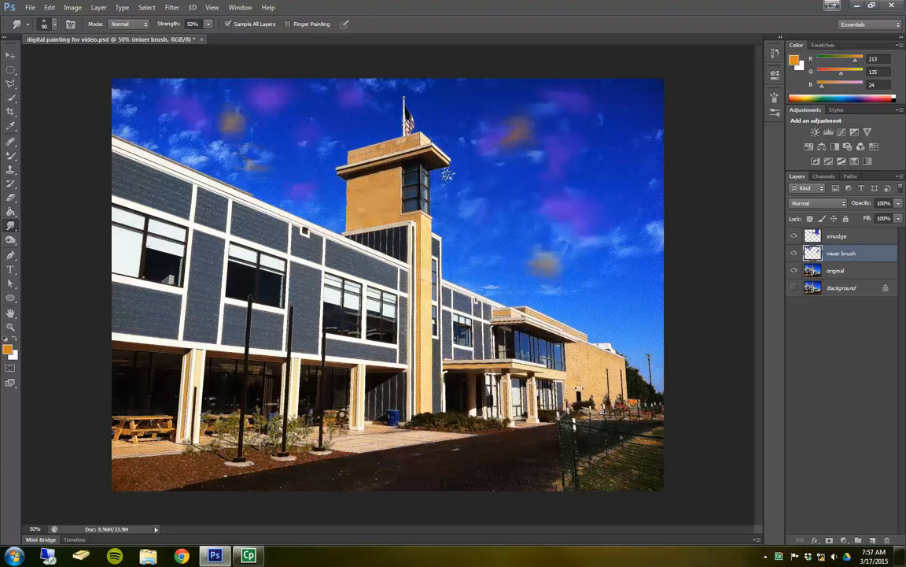
left_click(10, 191)
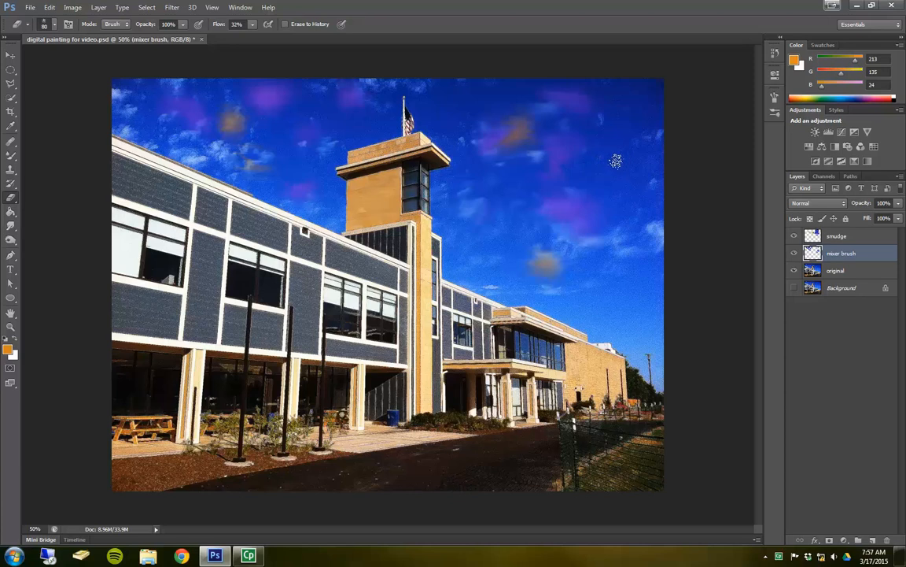
left_click(53, 25)
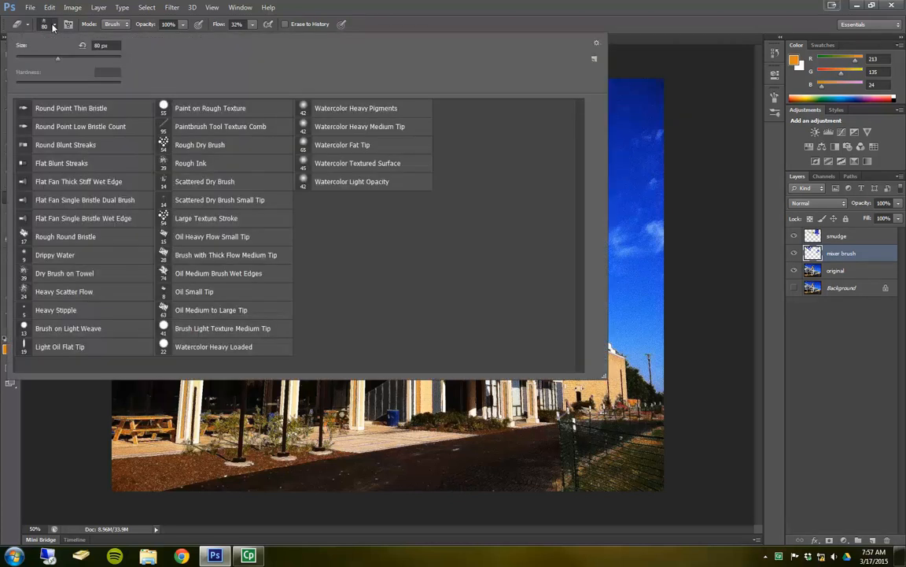
double_click(320, 110)
Partly erase the orange patch right of the flag on the mixer brush layer and the smudge layer.
mouse_move(509, 135)
left_mouse_down()
mouse_move(500, 133)
mouse_move(510, 131)
left_mouse_up()
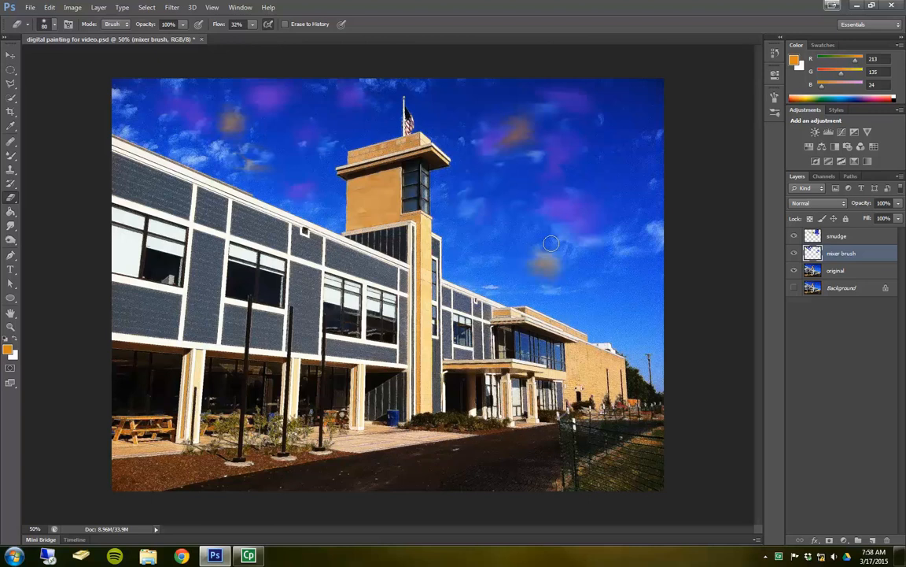
left_click(812, 235)
mouse_move(474, 119)
left_mouse_down()
mouse_move(509, 167)
mouse_move(484, 110)
mouse_move(496, 143)
left_mouse_up()
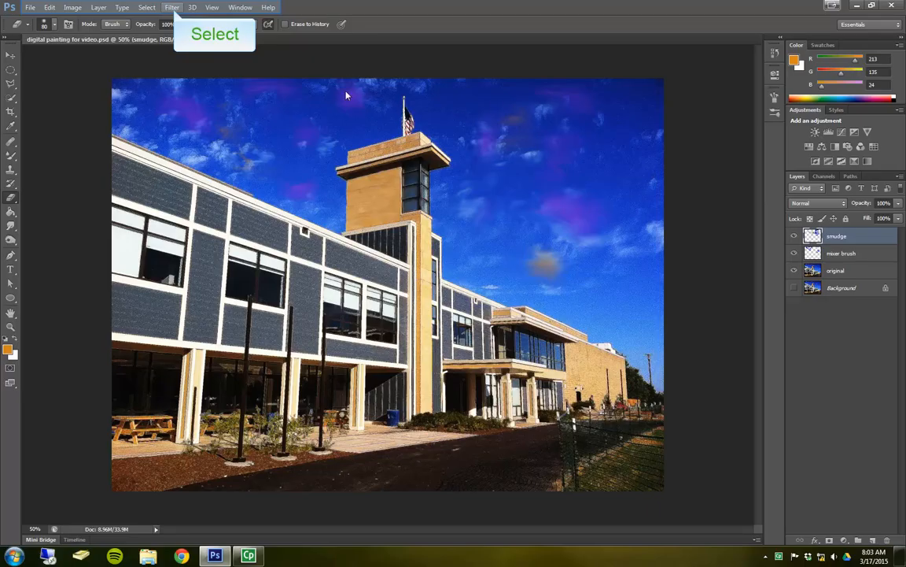
Apply Smart Sharpen to the smudge layer with the Amount set to 41%.
left_click(173, 8)
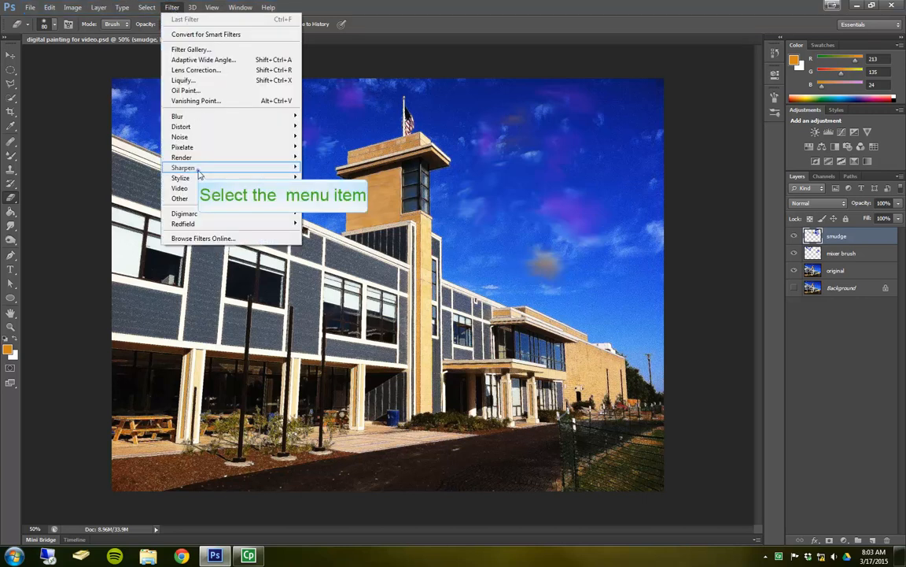
mouse_move(198, 170)
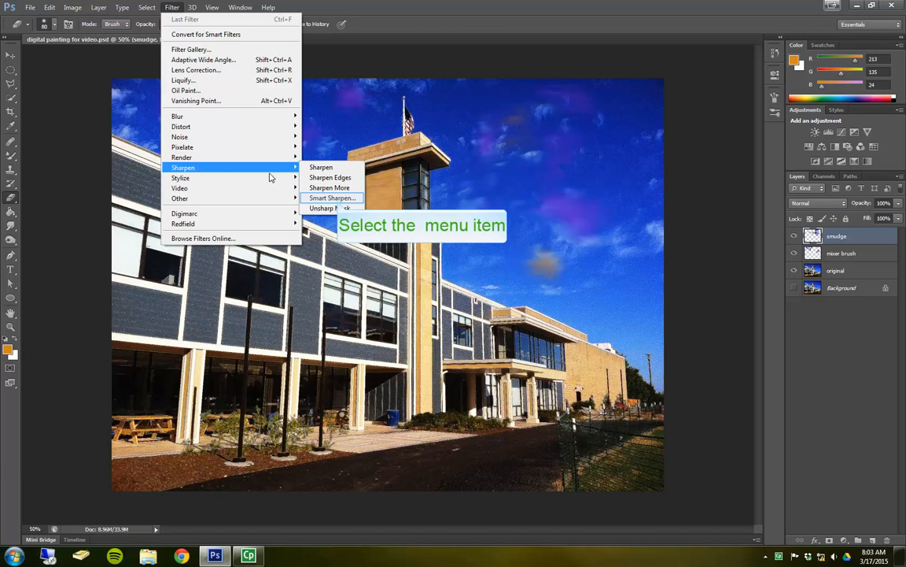
left_click(332, 198)
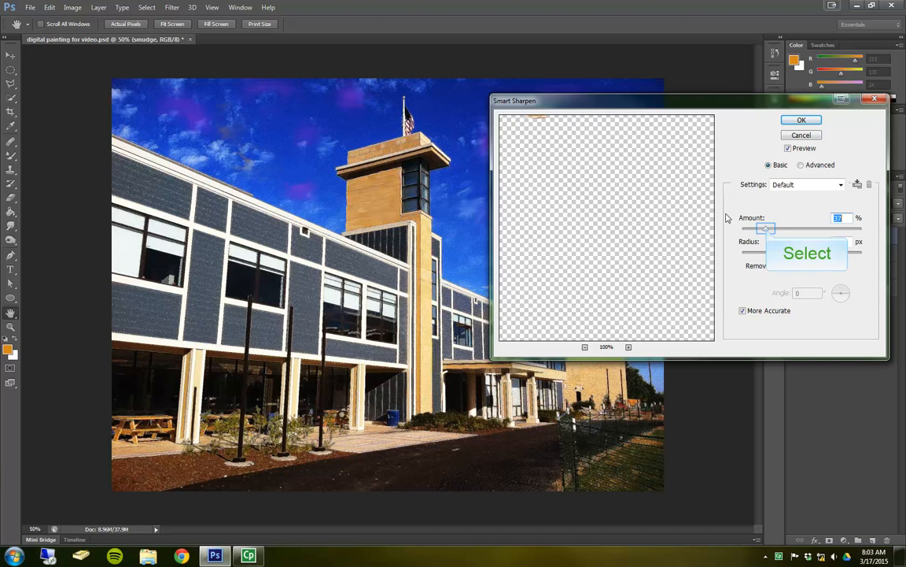
left_click_drag(767, 229, 768, 231)
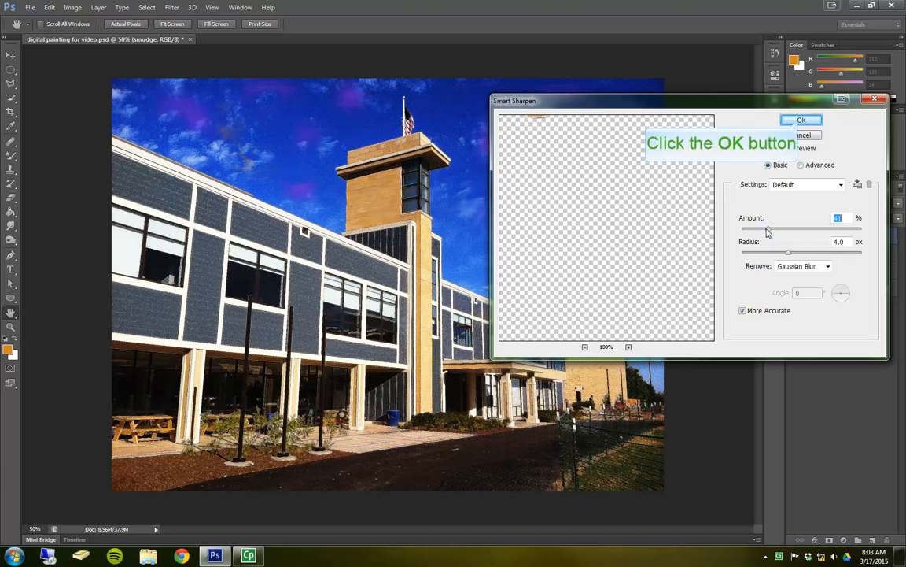
left_click(801, 119)
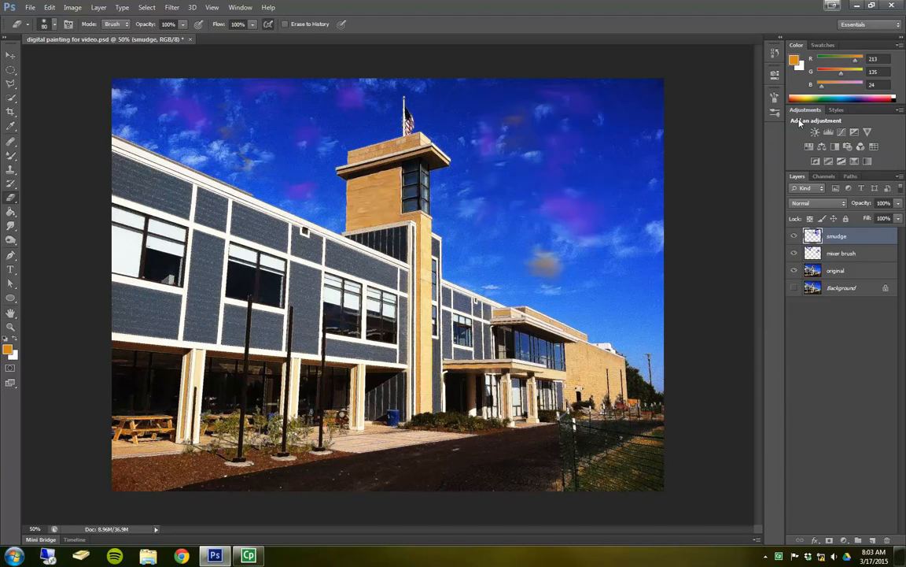